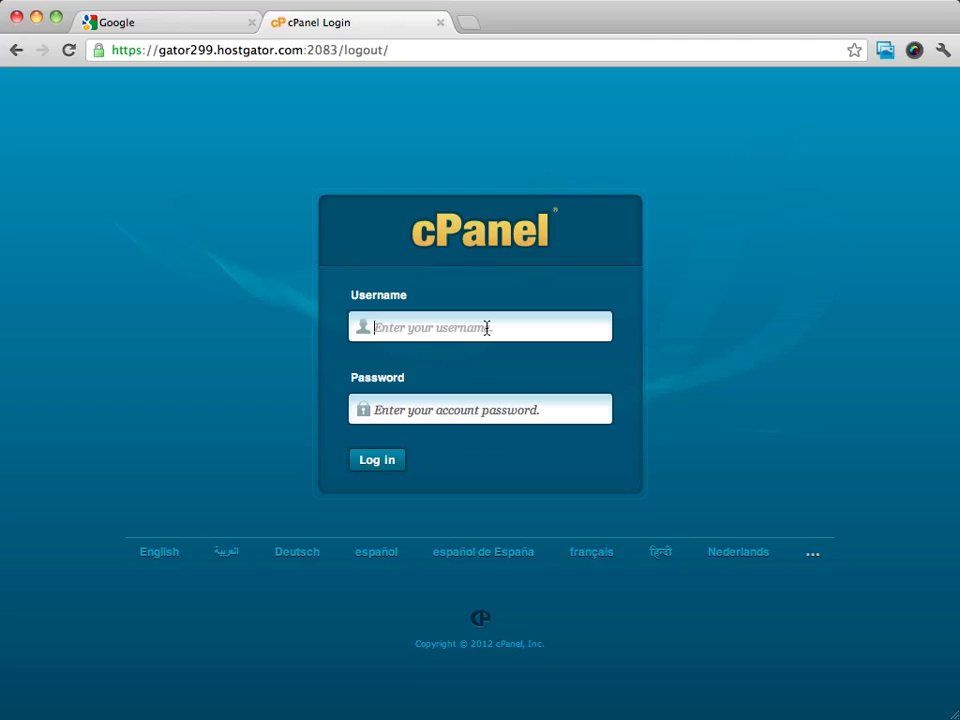
# Enter the account username and paste the account password into the cPanel login form.
pyautogui.click(487, 328)
pyautogui.write('grove')
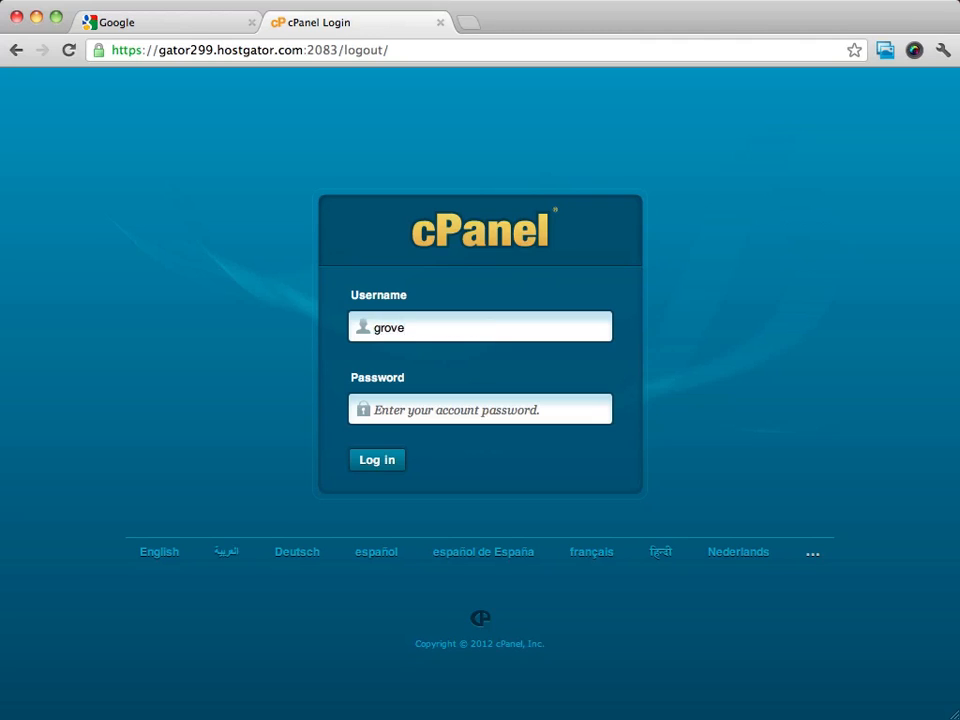
pyautogui.press('Tab')
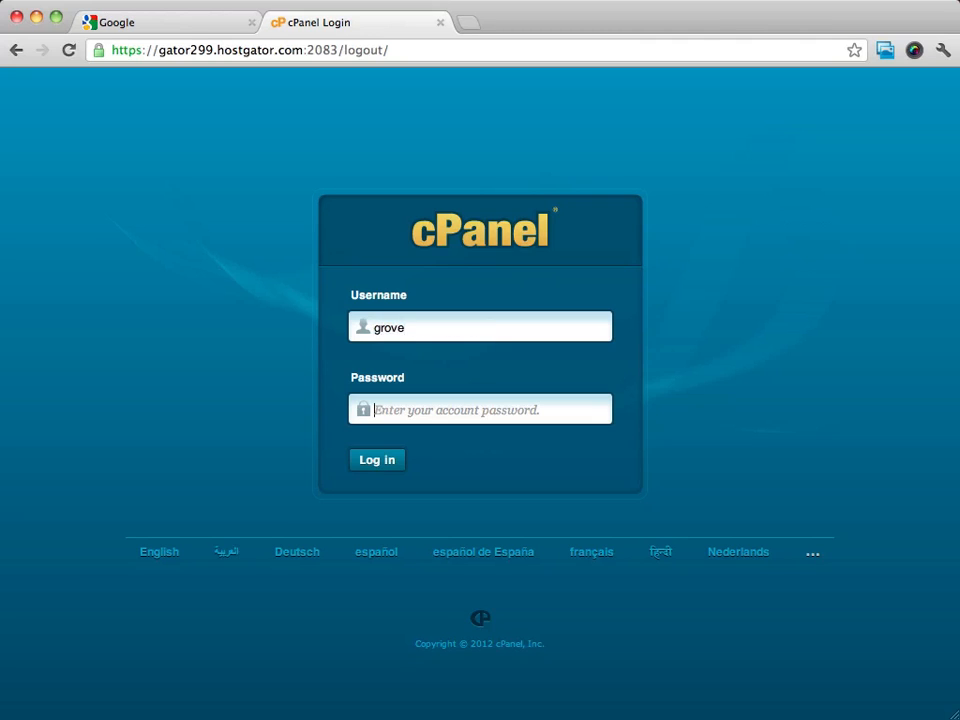
pyautogui.press('super+v')
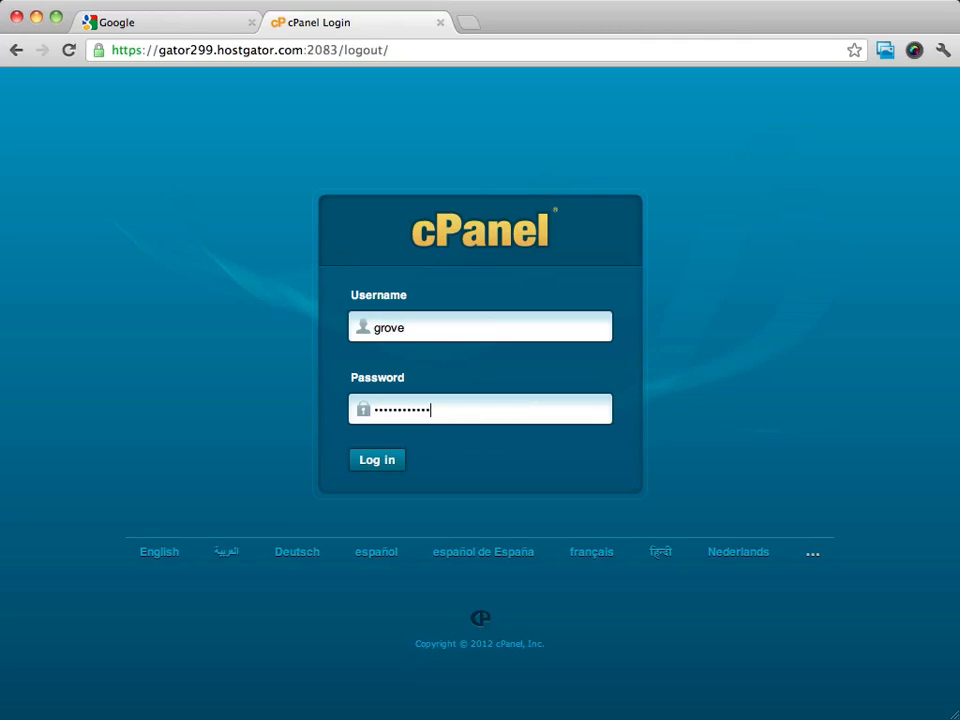
# Sign in to cPanel and scroll down to the Software/Services tools.
pyautogui.click(370, 462)
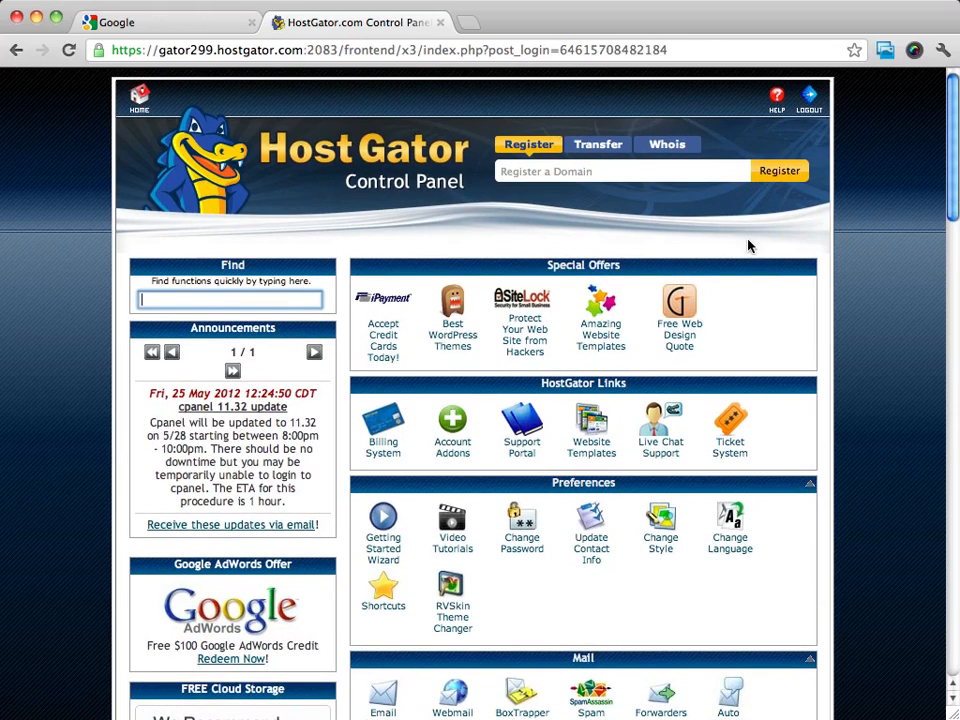
pyautogui.scroll(-5, 836, 236)
pyautogui.scroll(-8, 838, 233)
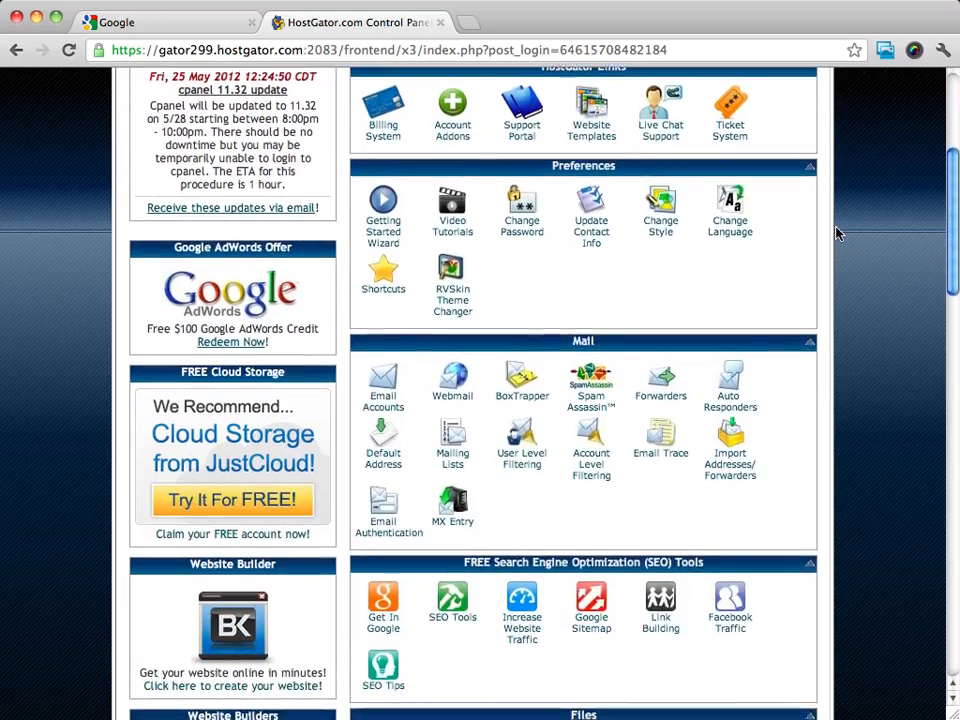
pyautogui.scroll(-9, 838, 233)
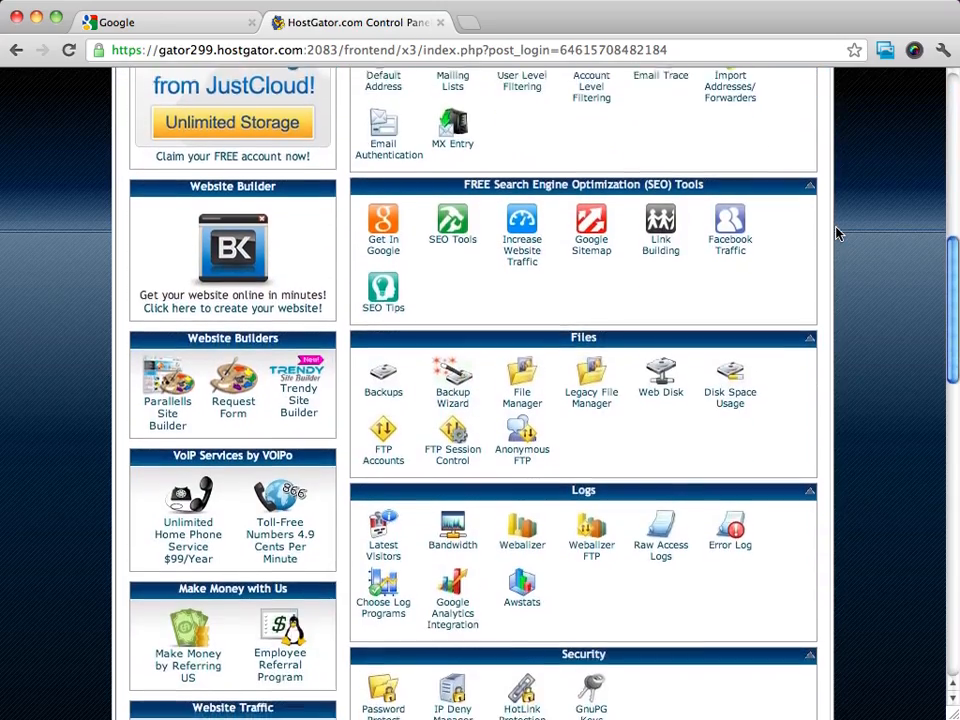
pyautogui.scroll(-6, 837, 236)
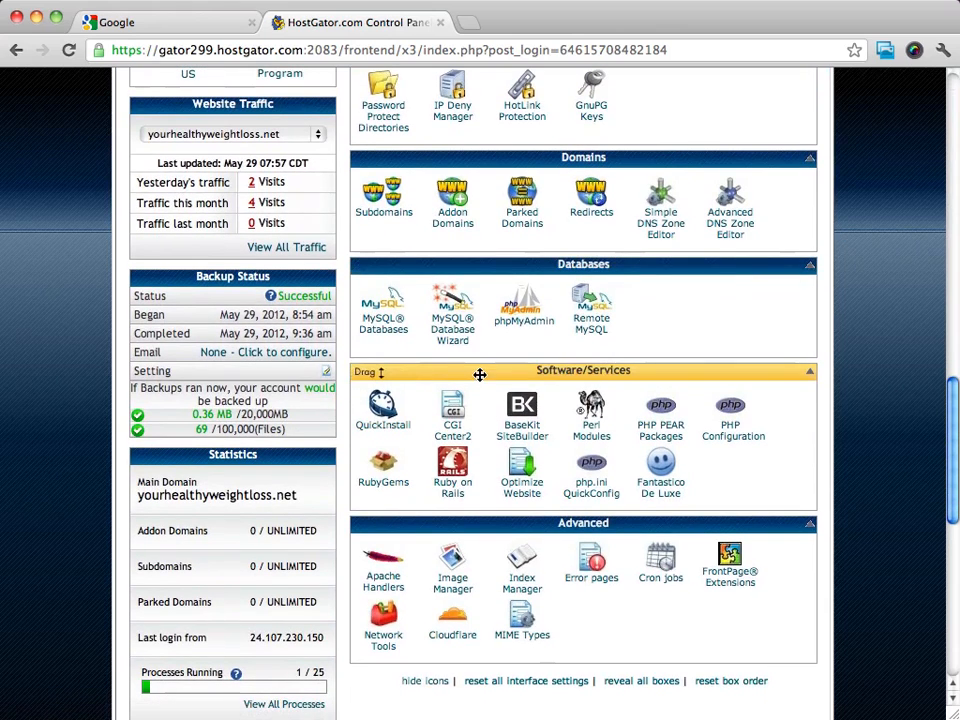
# Open Fantastico De Luxe and go to its WordPress page under Blogs.
pyautogui.click(662, 490)
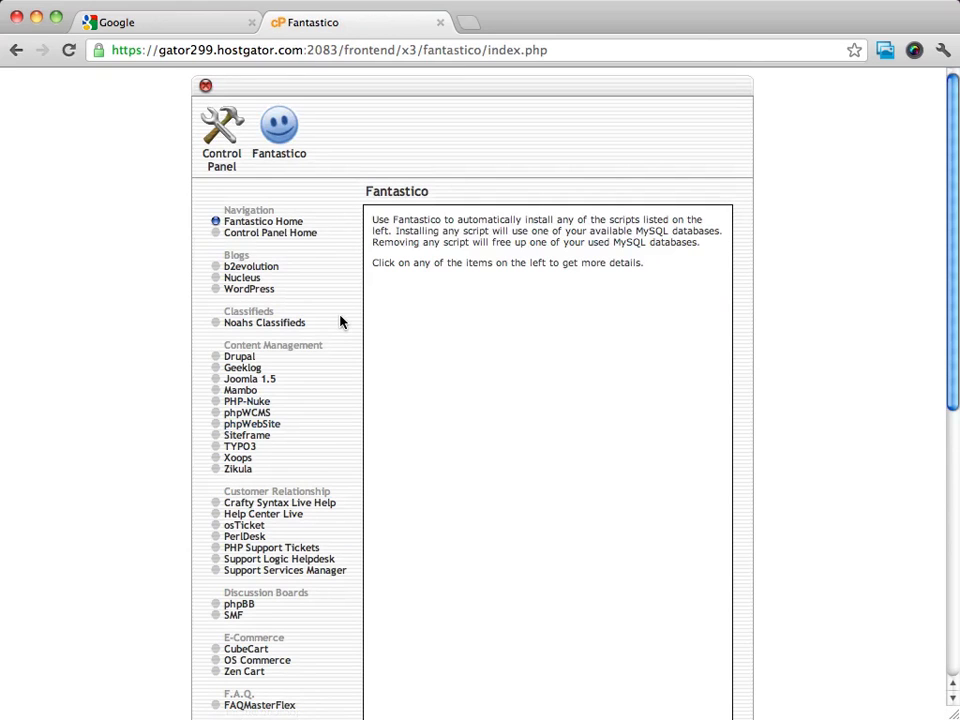
pyautogui.scroll(-3, 339, 319)
pyautogui.scroll(3, 339, 319)
pyautogui.click(256, 290)
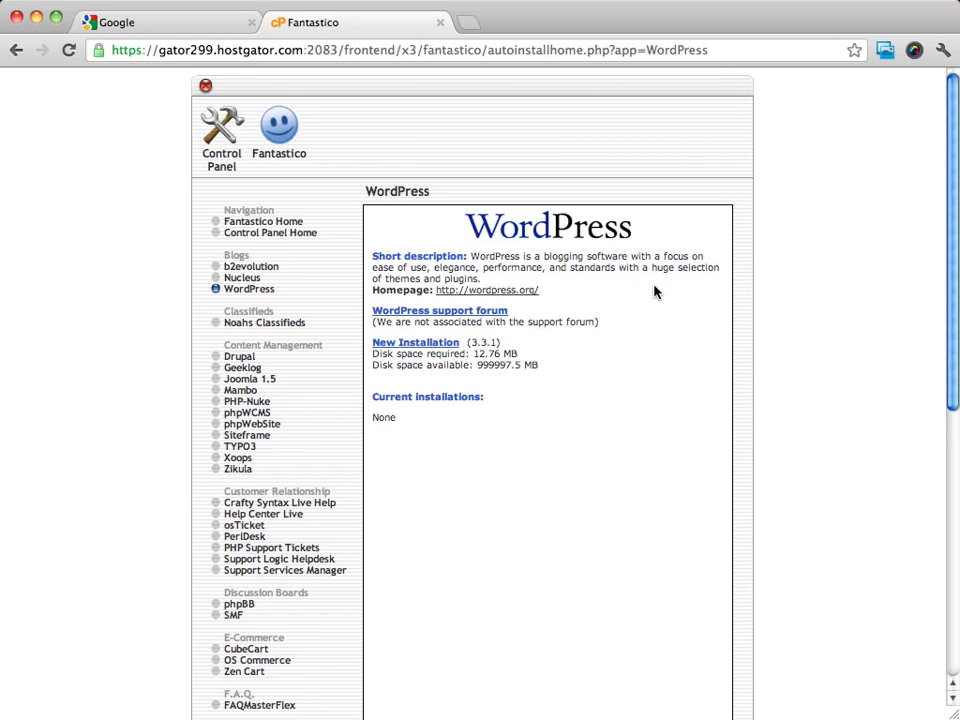
# Open wordpress.org in a new tab and browse its homepage offering WordPress 3.3.2.
pyautogui.click(490, 290)
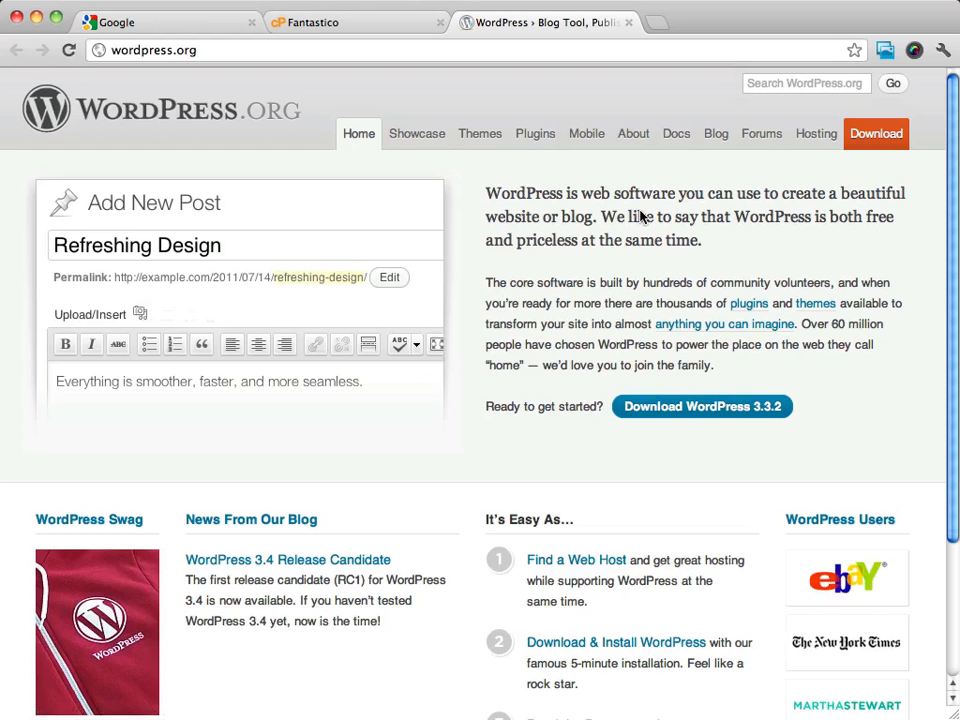
pyautogui.scroll(-5, 638, 215)
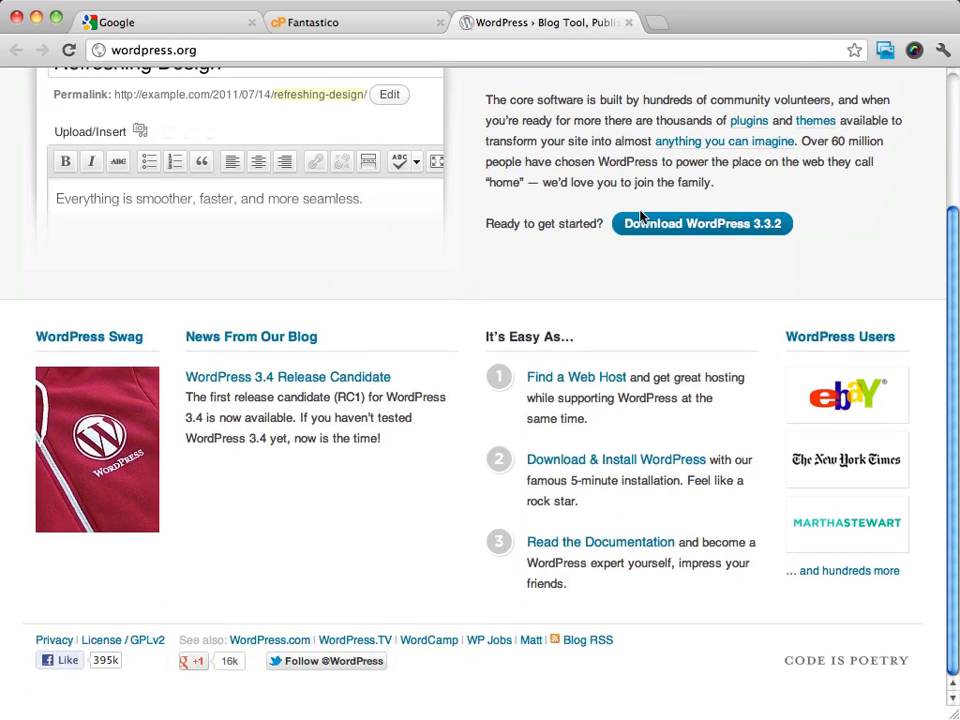
pyautogui.scroll(5, 640, 215)
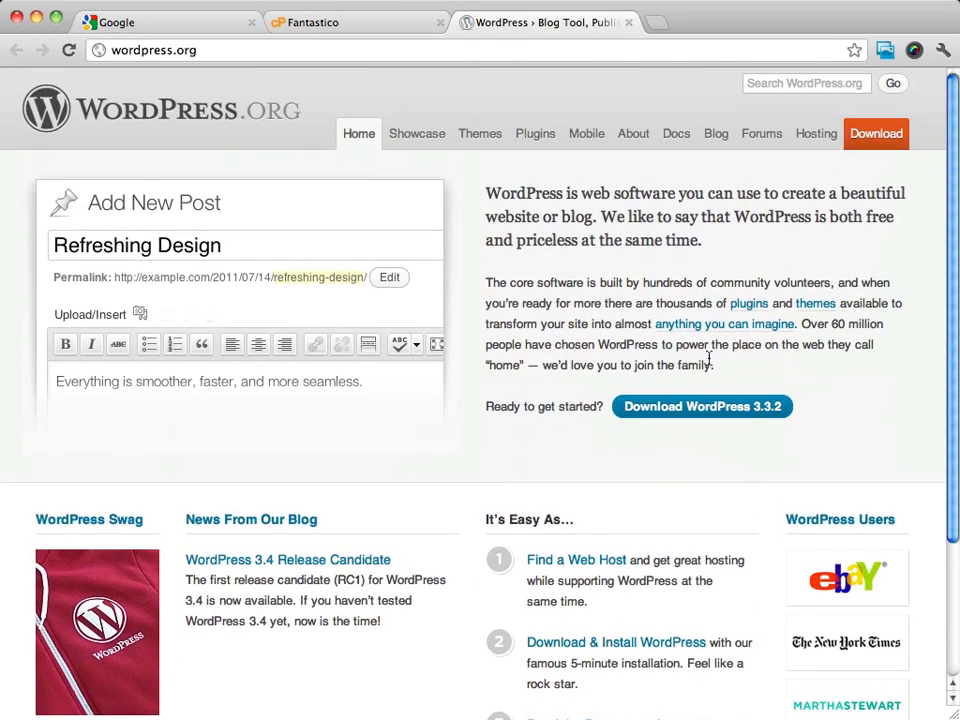
pyautogui.scroll(-2, 834, 465)
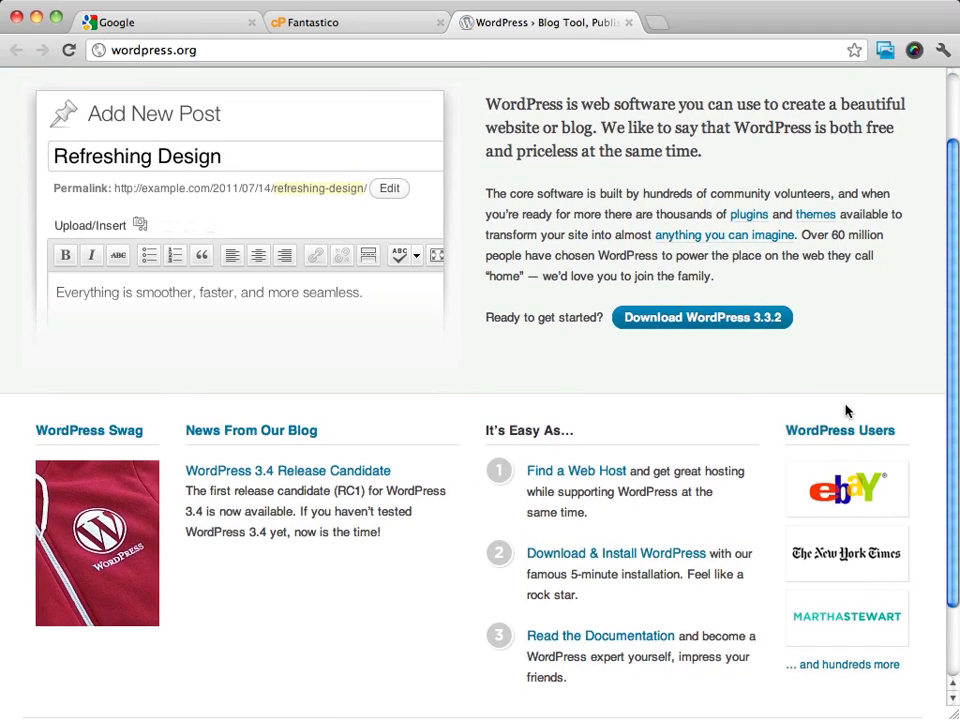
pyautogui.scroll(2, 846, 430)
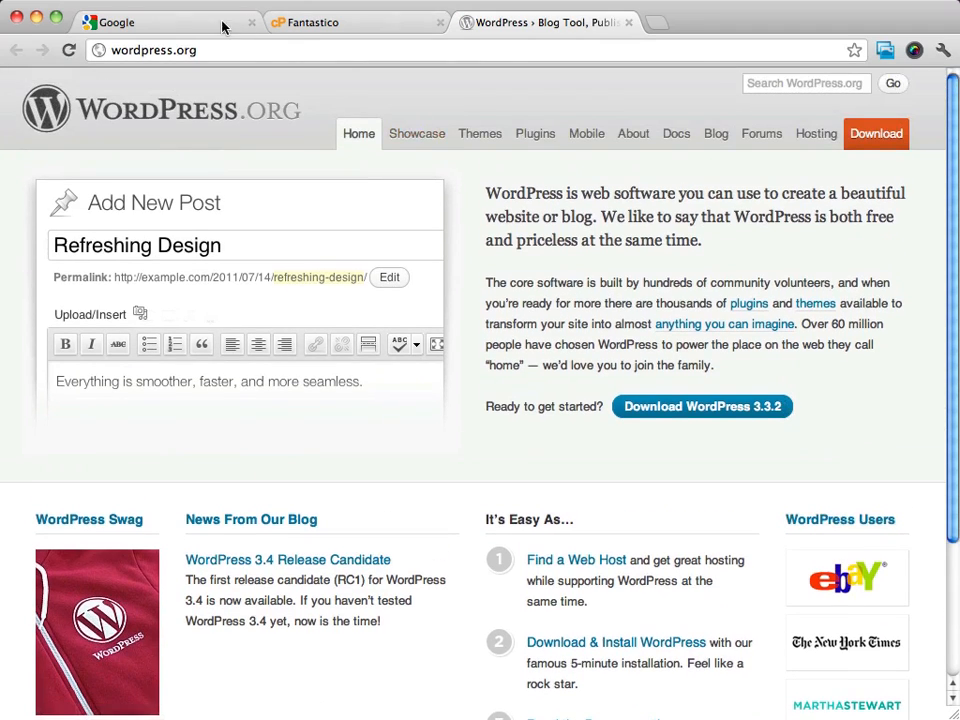
# Start a New Installation in Fantastico, keeping yourhealthyweightloss.net as the install domain.
pyautogui.click(331, 24)
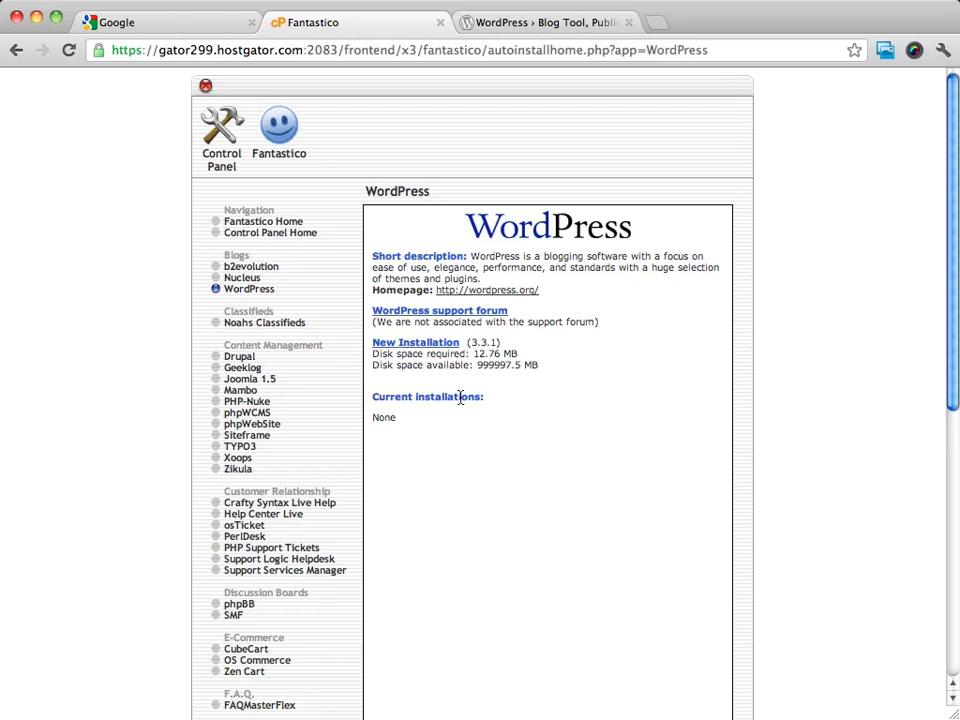
pyautogui.click(418, 345)
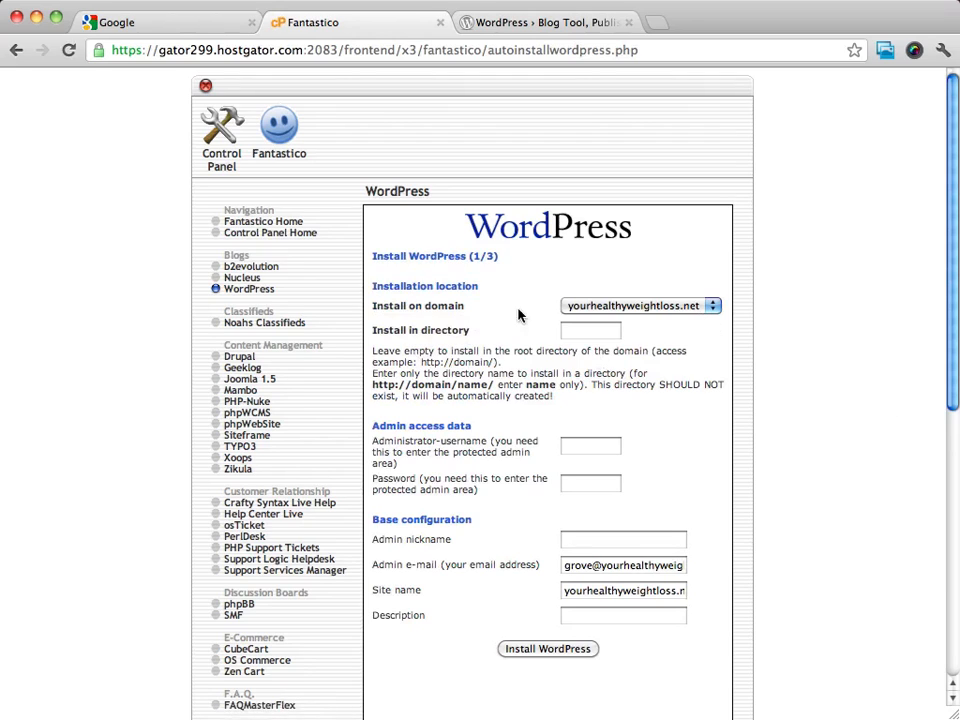
pyautogui.click(679, 308)
pyautogui.click(681, 308)
pyautogui.click(606, 310)
pyautogui.click(618, 308)
pyautogui.click(655, 306)
pyautogui.click(701, 304)
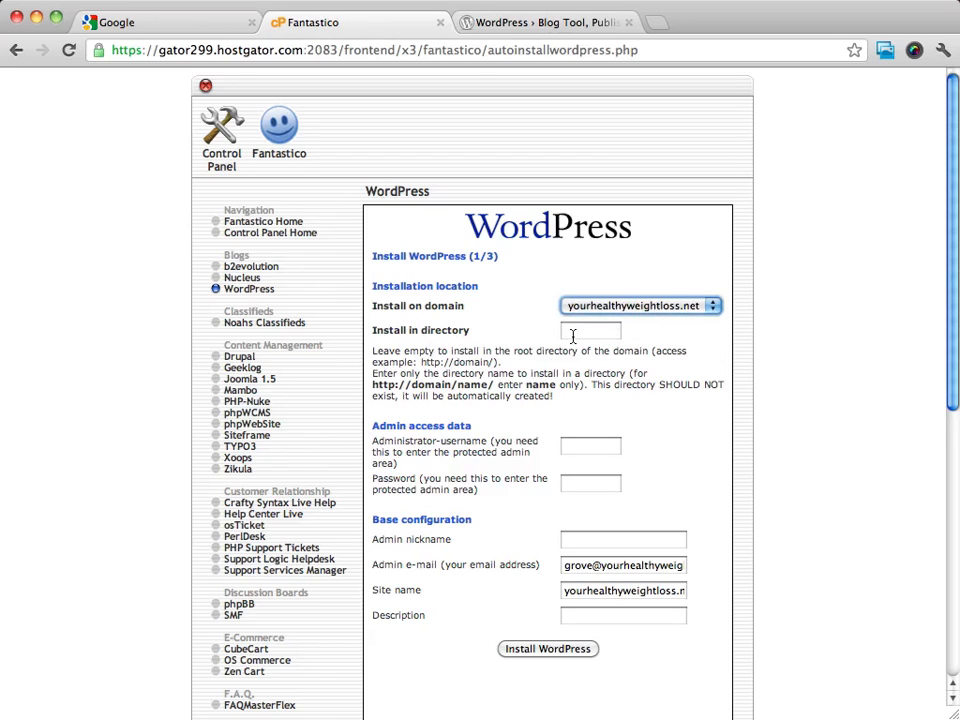
pyautogui.click(724, 360)
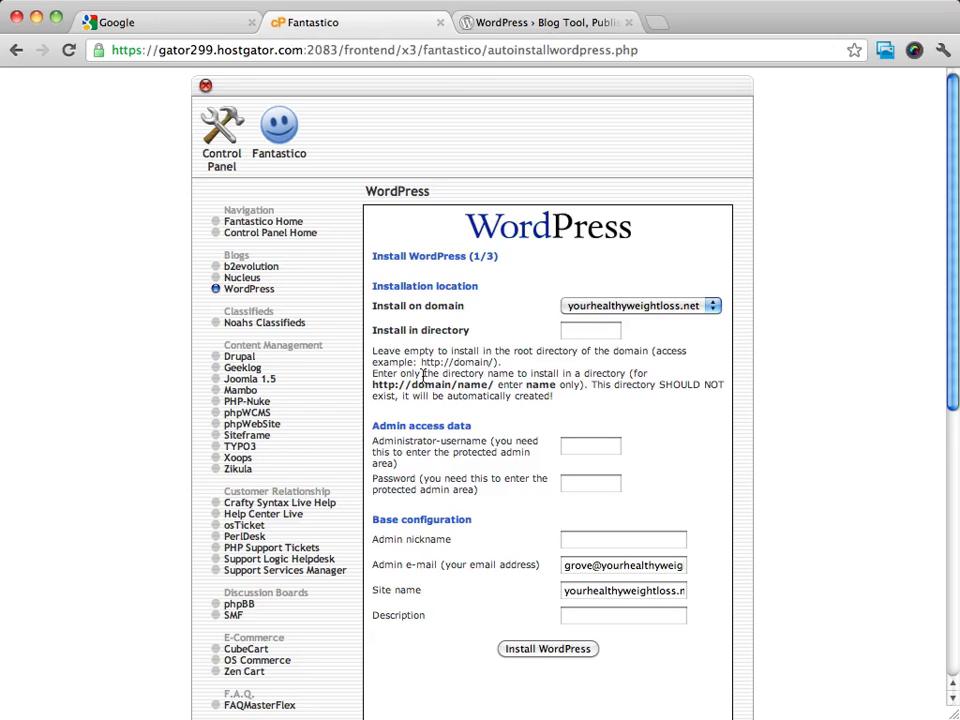
# Leave the installation directory empty so WordPress installs in the domain root.
pyautogui.click(596, 339)
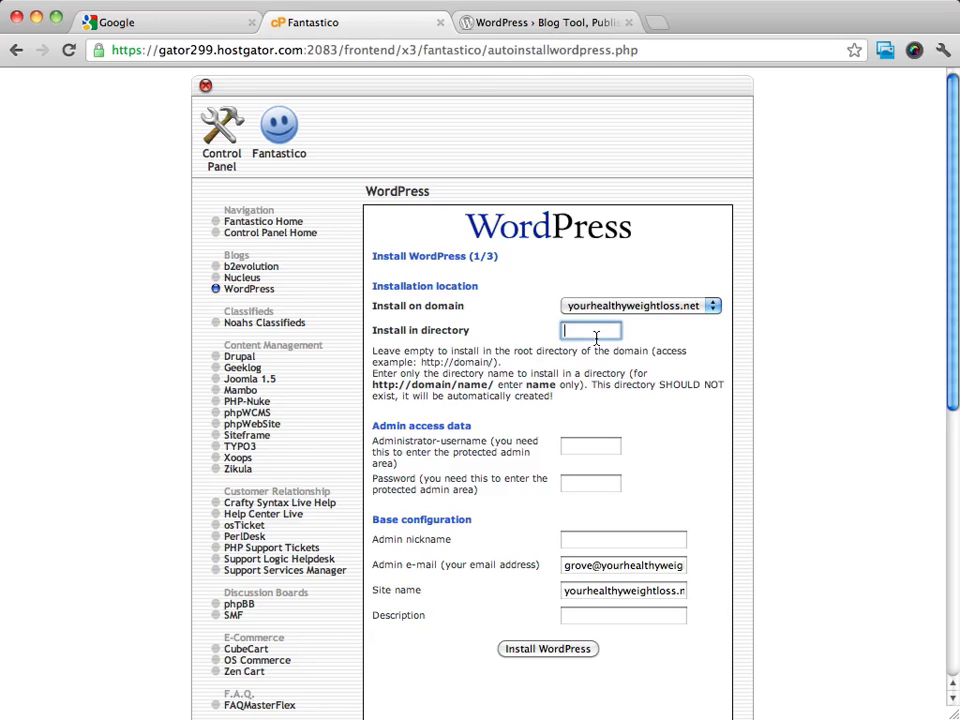
pyautogui.write('blog')
pyautogui.doubleClick(593, 333)
pyautogui.press('BackSpace')
pyautogui.click(797, 258)
pyautogui.scroll(-3, 711, 459)
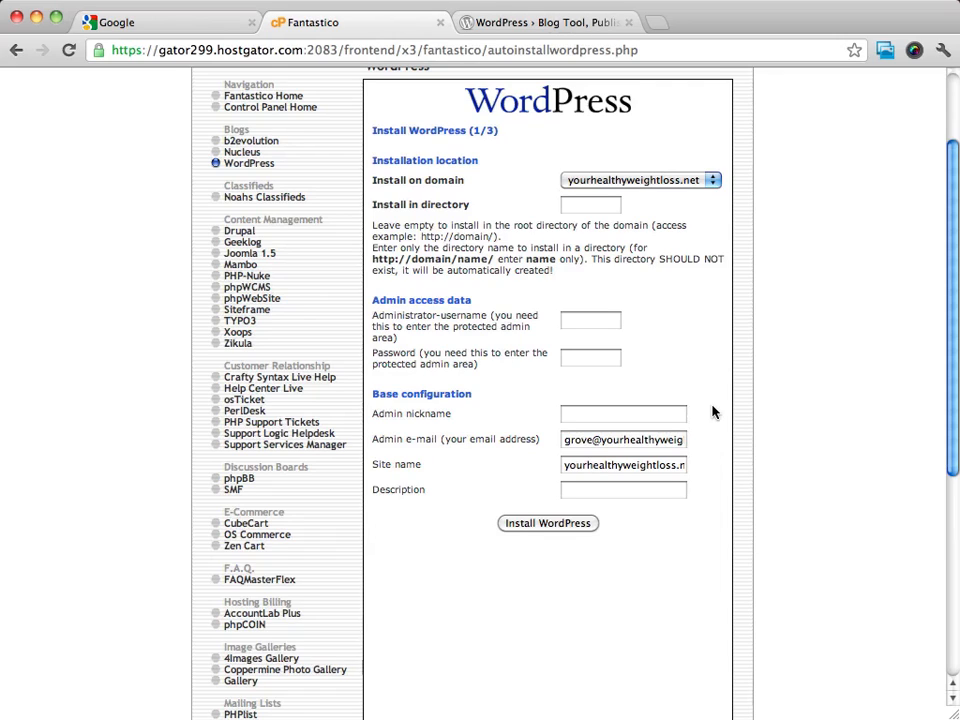
# Enter the administrator username and paste the admin password.
pyautogui.click(608, 323)
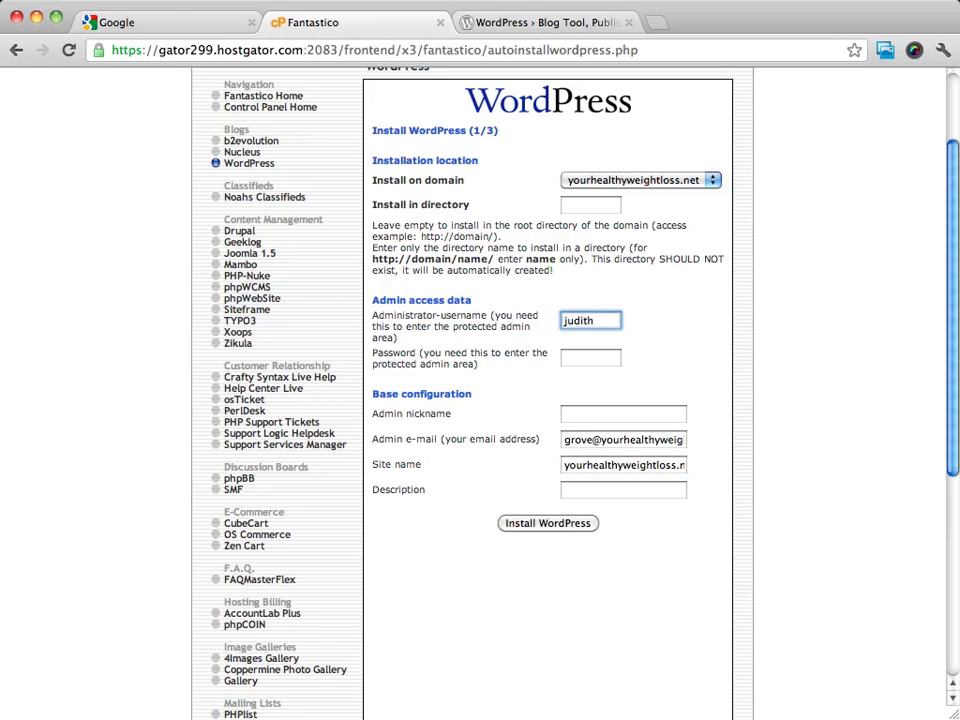
pyautogui.press('Tab')
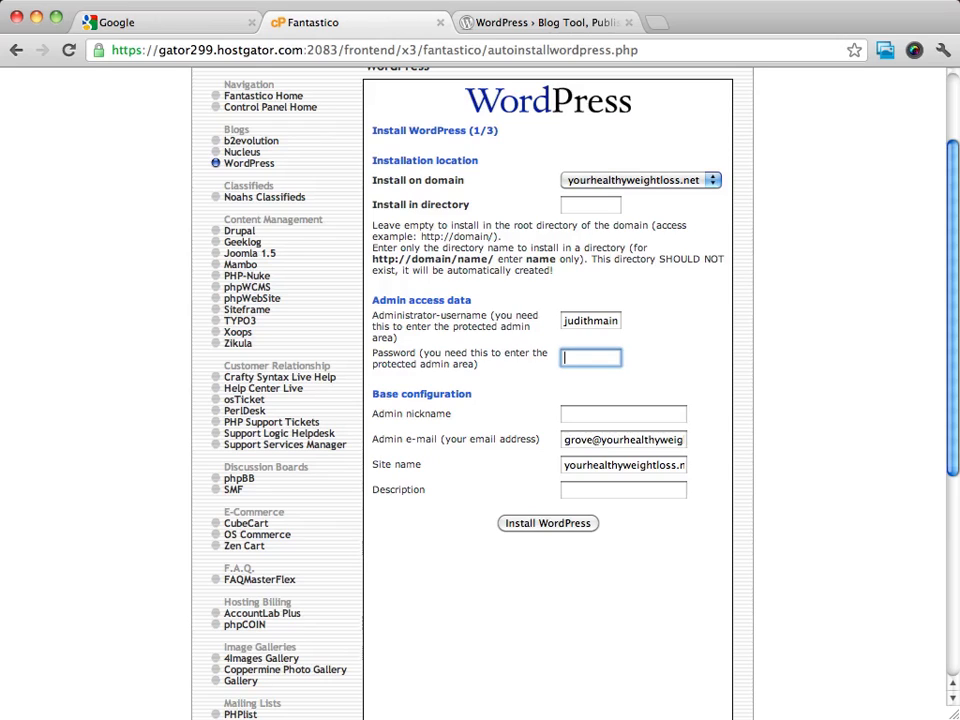
pyautogui.press('super+Tab')
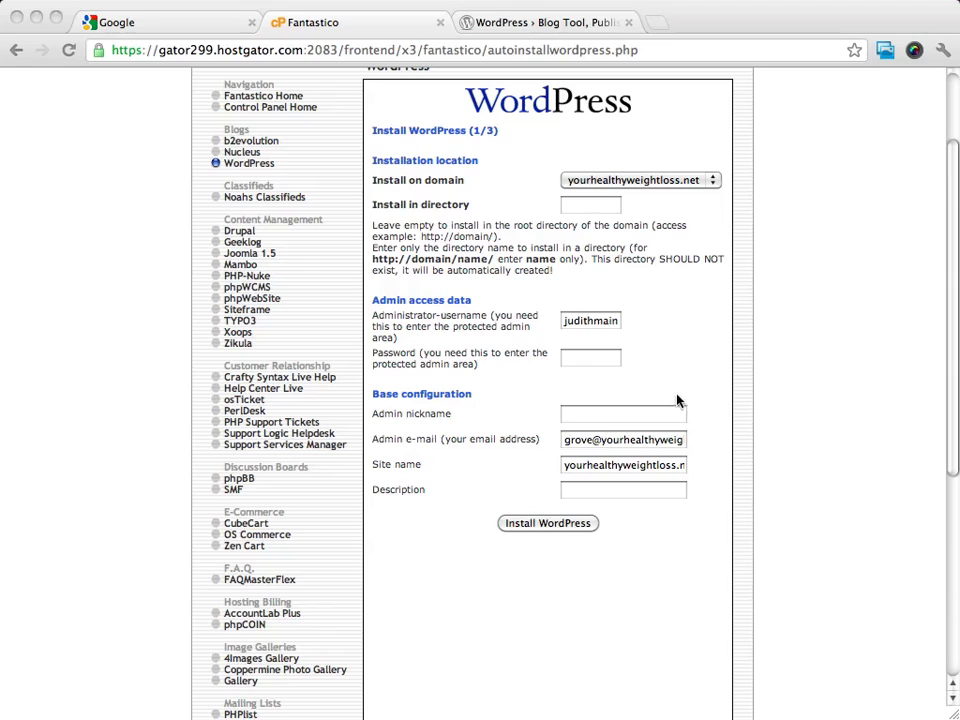
pyautogui.click(595, 360)
pyautogui.press('super+v')
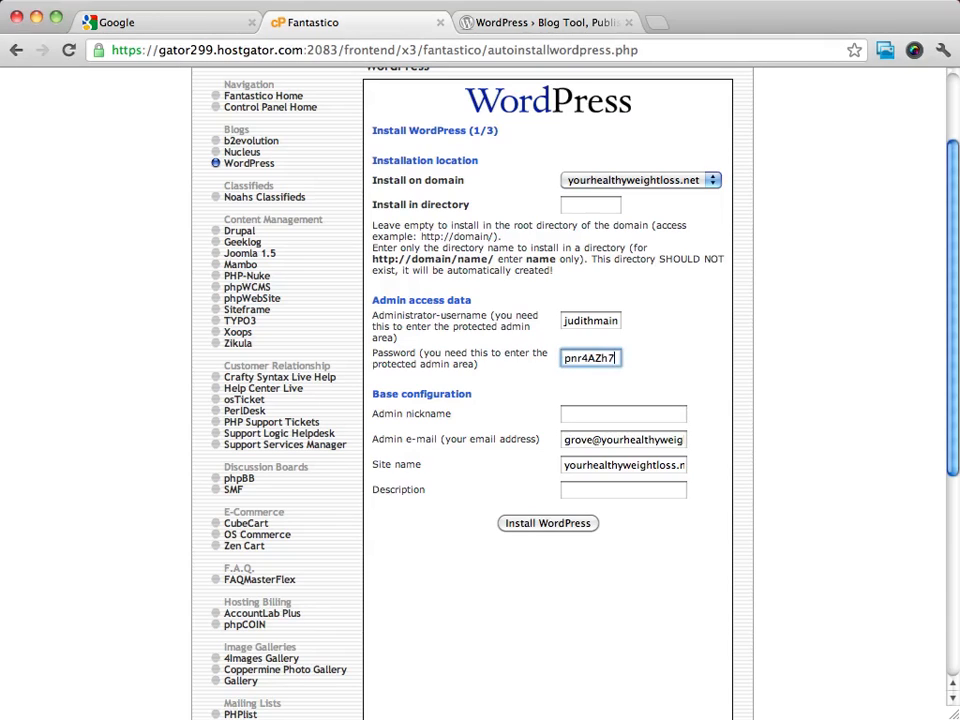
pyautogui.click(732, 368)
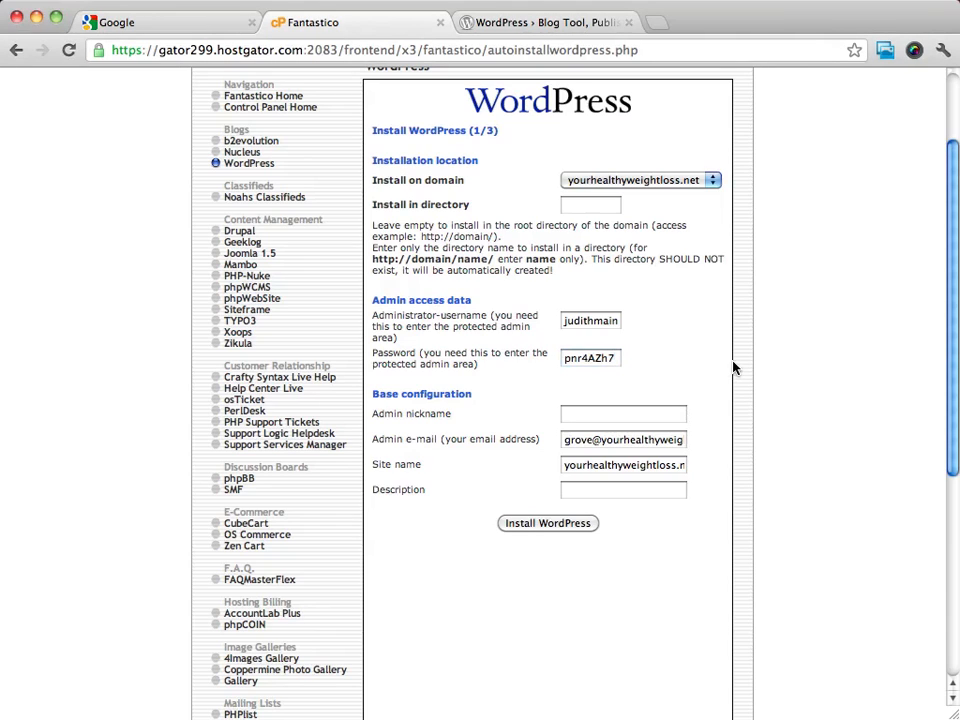
# Fill in the admin nickname field with the user's first name.
pyautogui.scroll(-3, 732, 367)
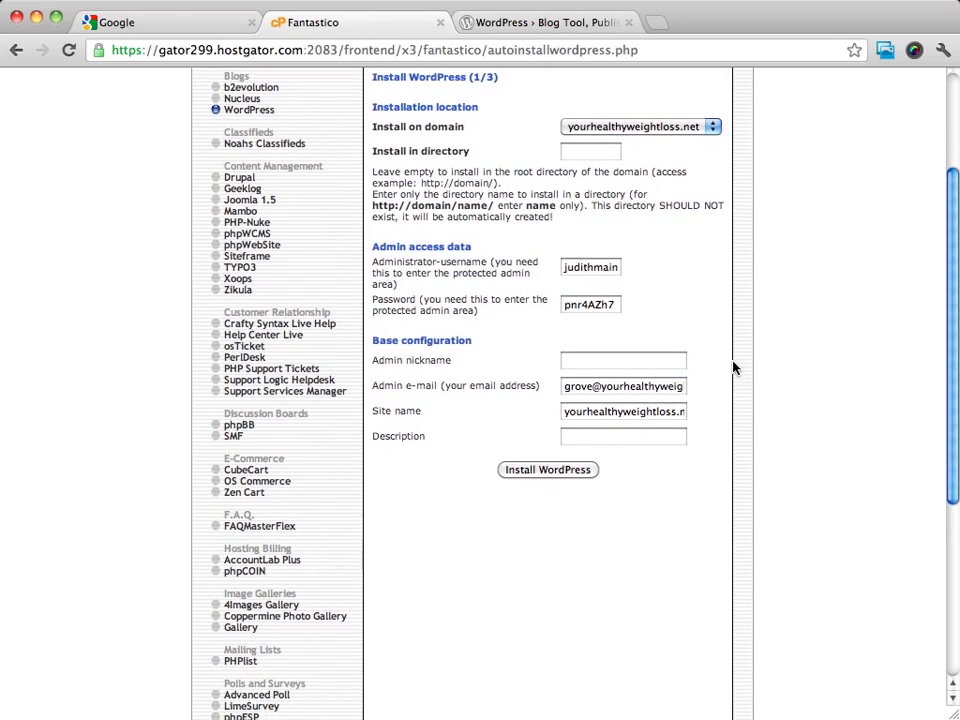
pyautogui.scroll(-3, 732, 368)
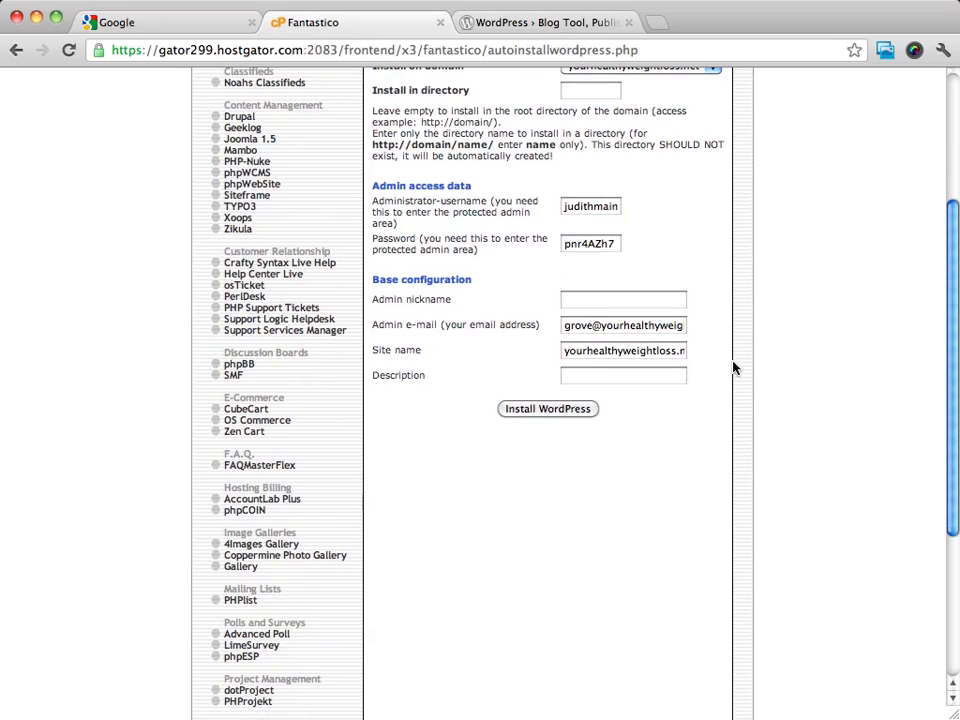
pyautogui.scroll(1, 786, 324)
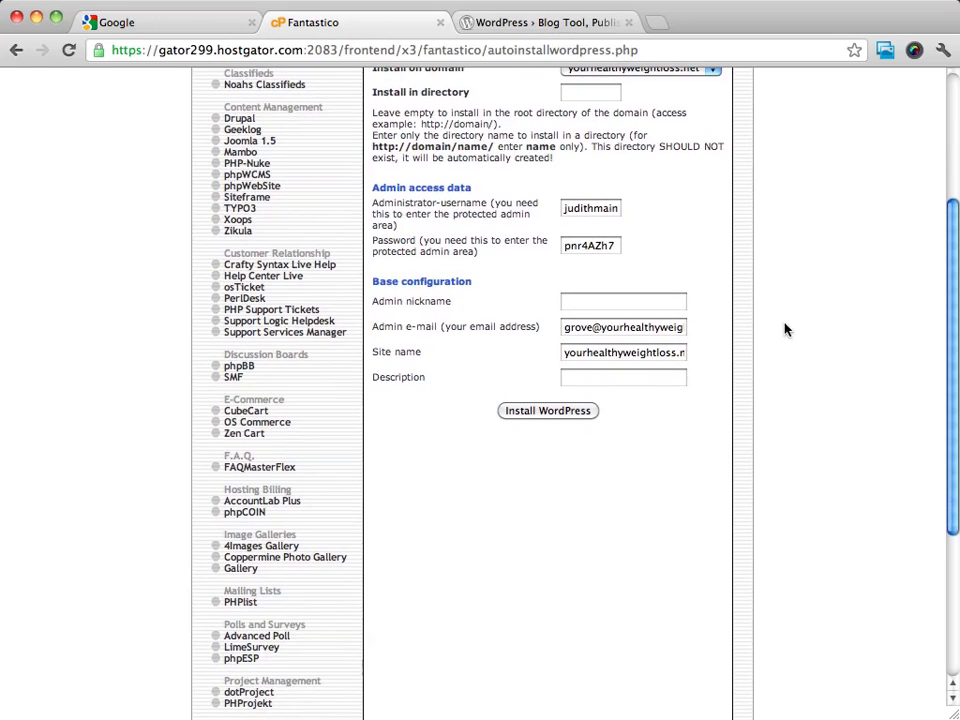
pyautogui.click(634, 299)
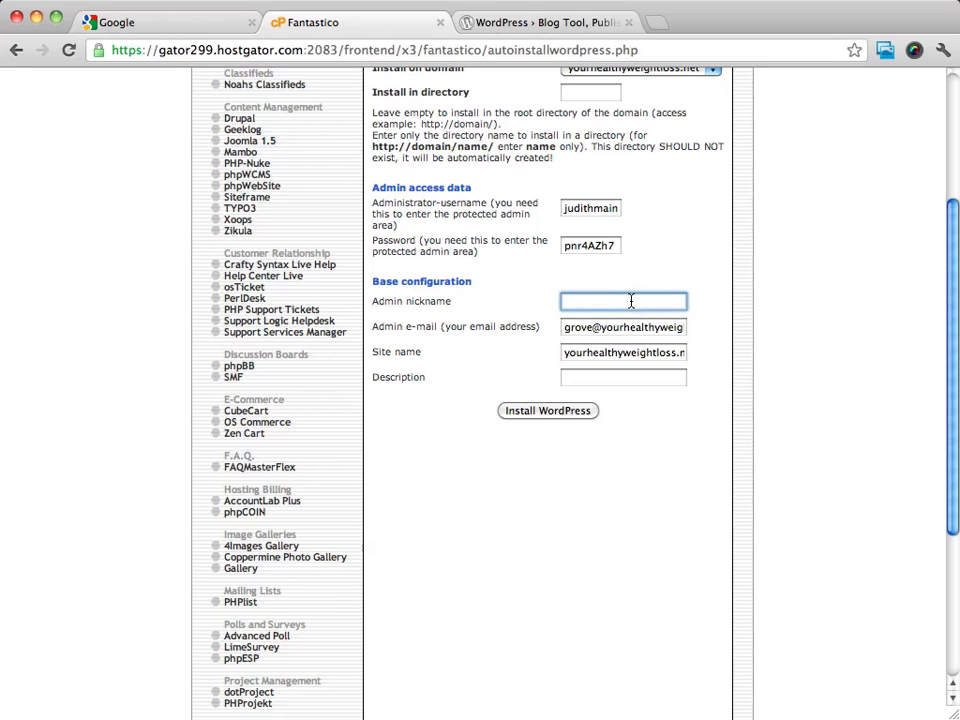
pyautogui.write('Judith')
pyautogui.click(753, 319)
# Replace the admin e-mail's local part with 'admin'.
pyautogui.tripleClick(621, 330)
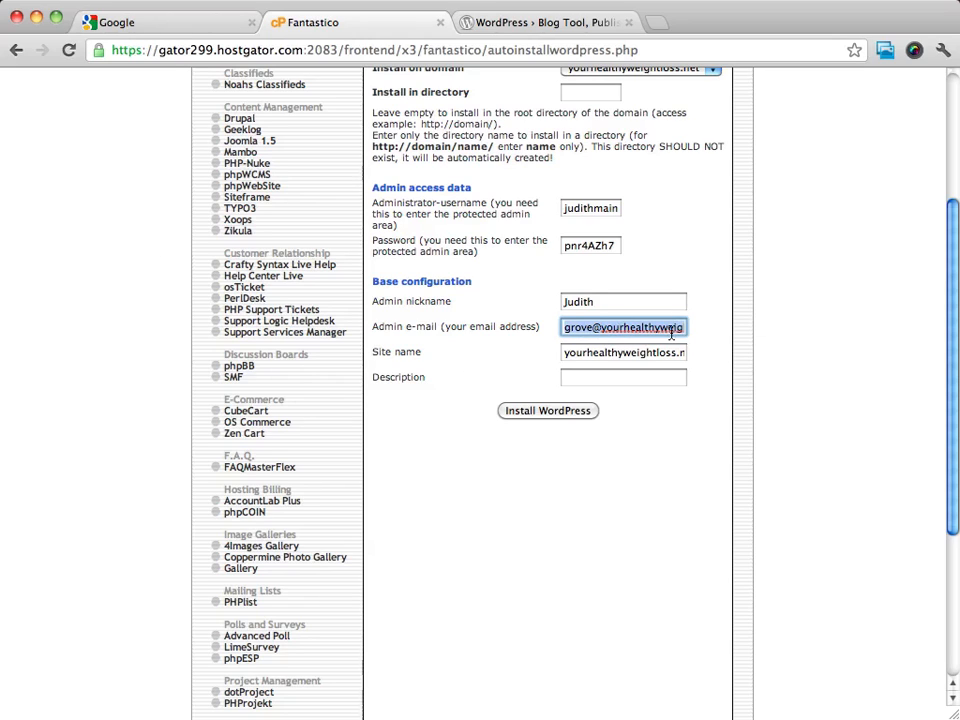
pyautogui.click(804, 347)
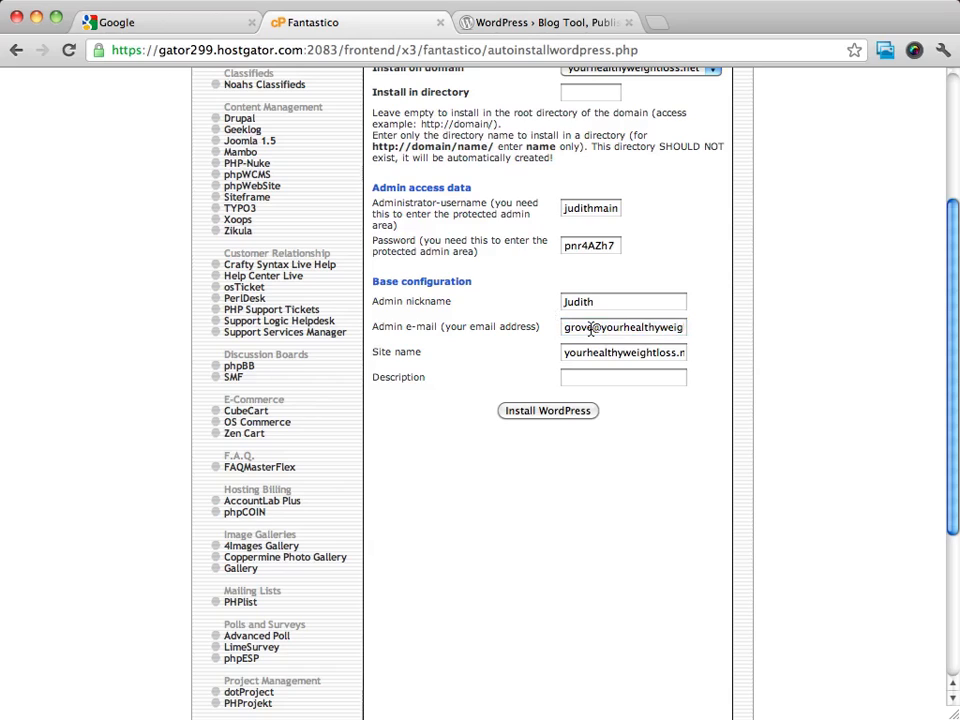
pyautogui.moveTo(591, 327); pyautogui.dragTo(547, 331)
pyautogui.write('admin')
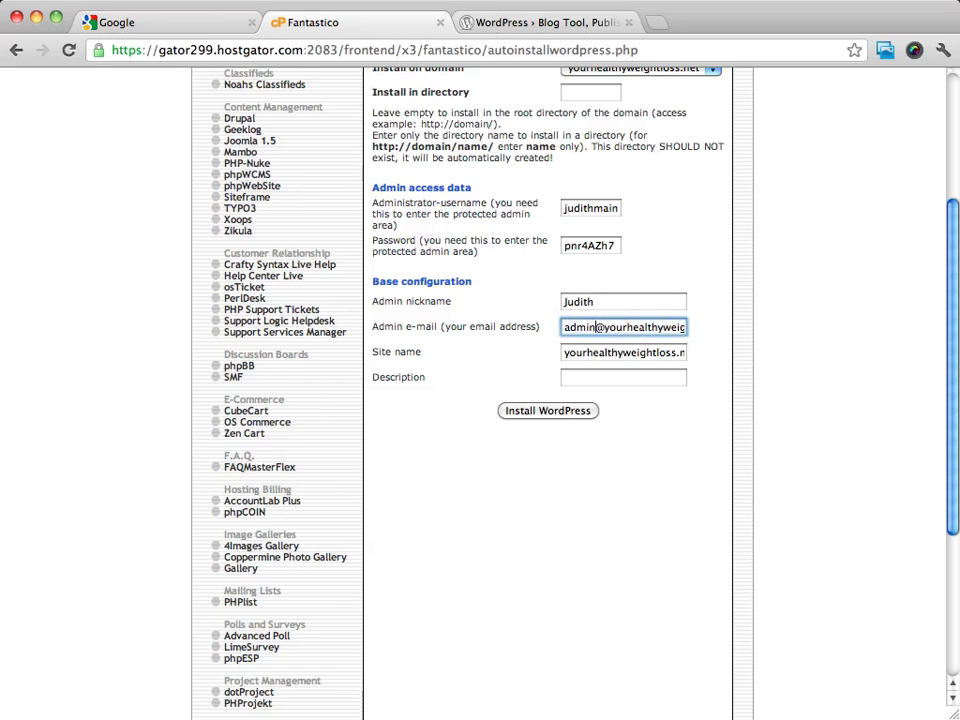
pyautogui.click(812, 357)
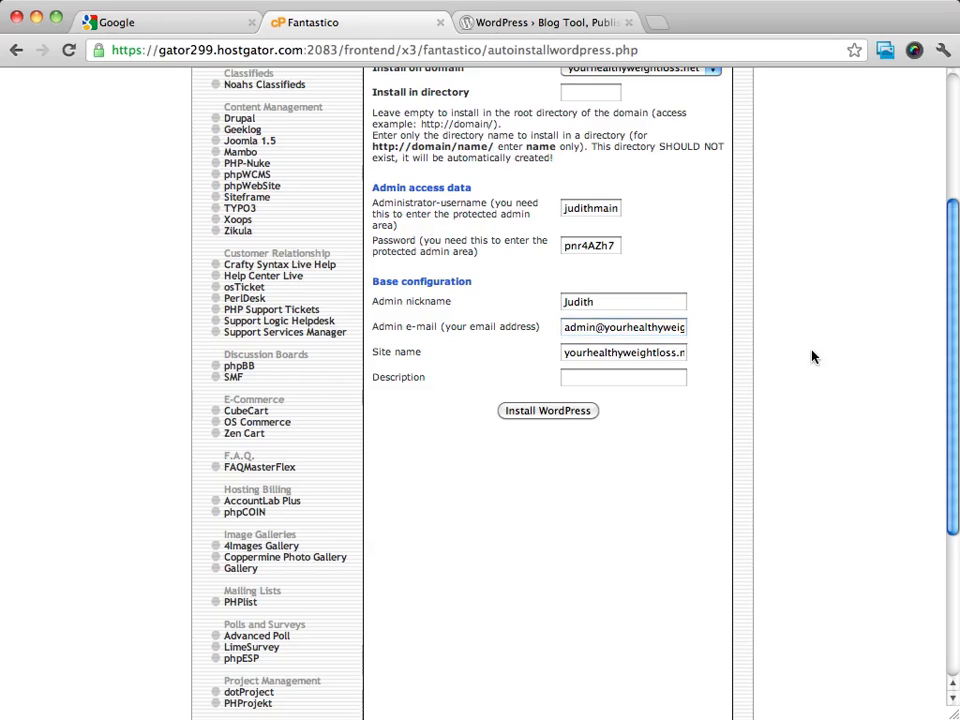
# Name the site 'Your Healthy Weight Loss' and describe it as 'Healthy Weight Loss Tips and Tricks'.
pyautogui.tripleClick(625, 354)
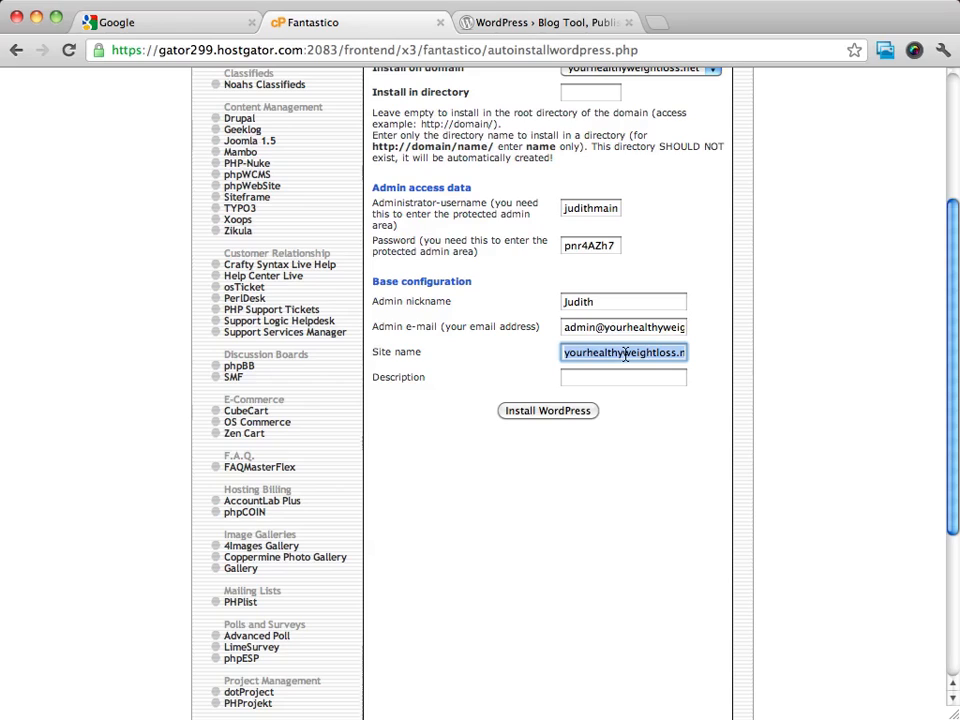
pyautogui.write('Y')
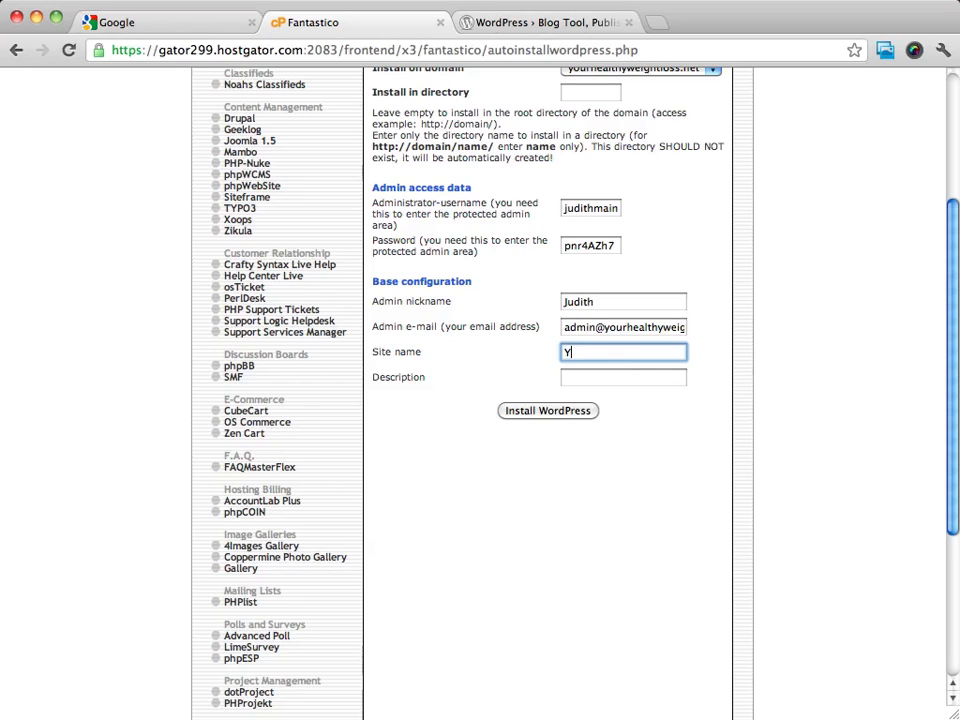
pyautogui.write('our Healthy Weight Loss')
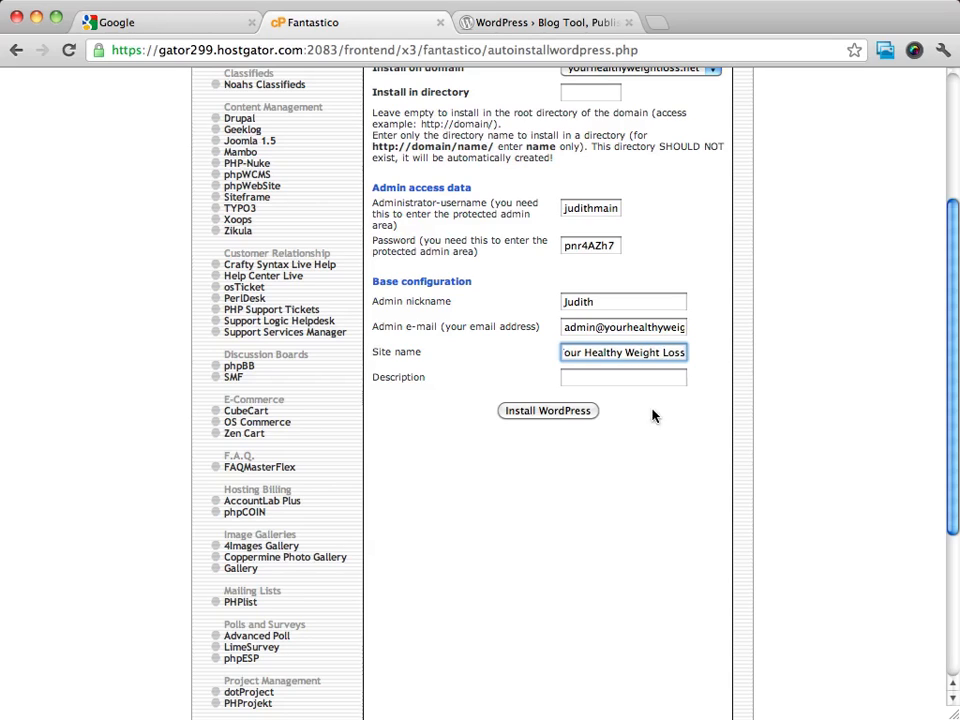
pyautogui.click(601, 377)
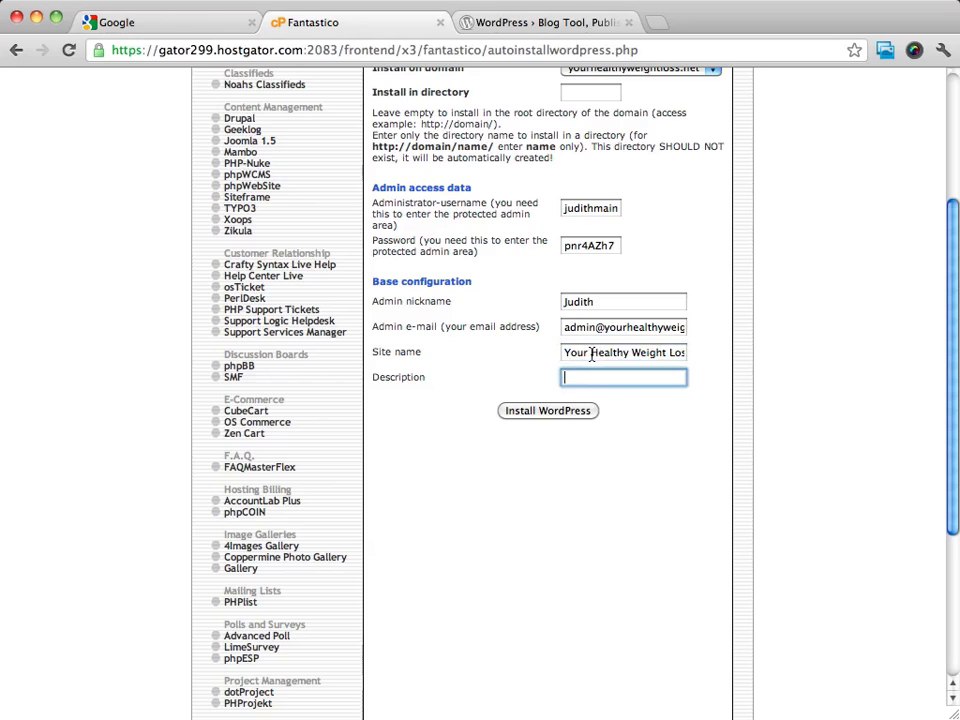
pyautogui.moveTo(590, 352); pyautogui.dragTo(741, 356)
pyautogui.press('super+c')
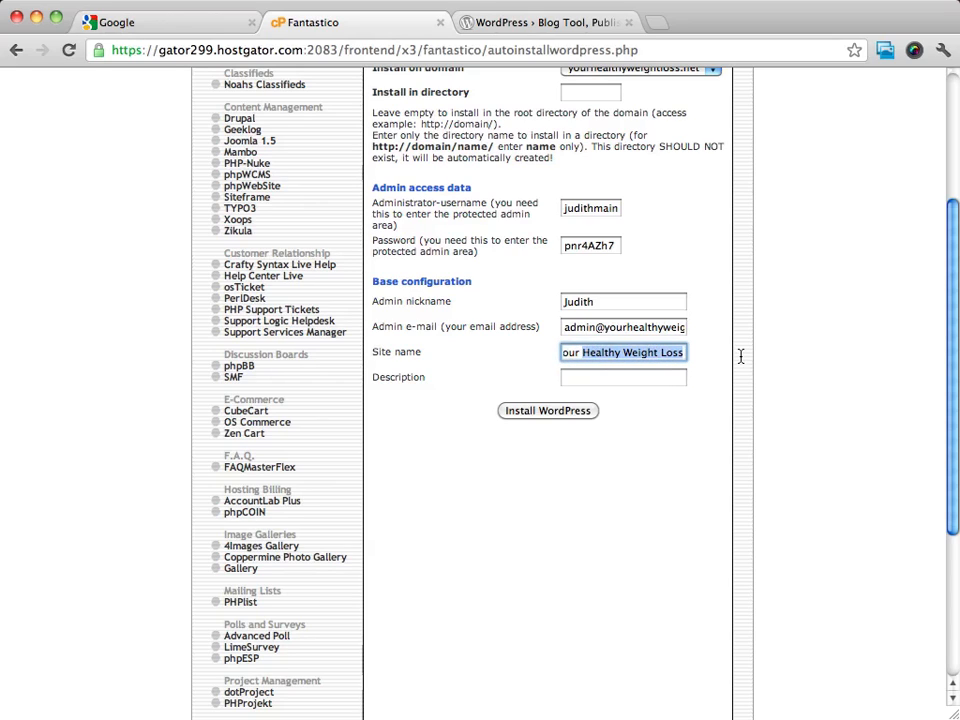
pyautogui.click(611, 377)
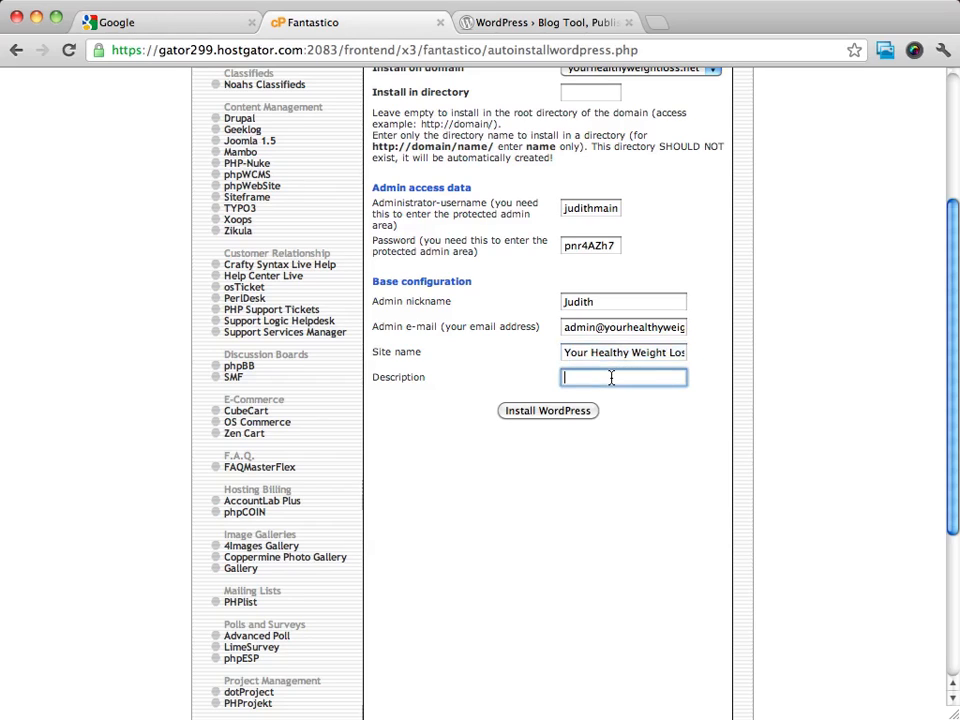
pyautogui.press('super+v')
pyautogui.write('Tips and Tricks')
pyautogui.click(669, 456)
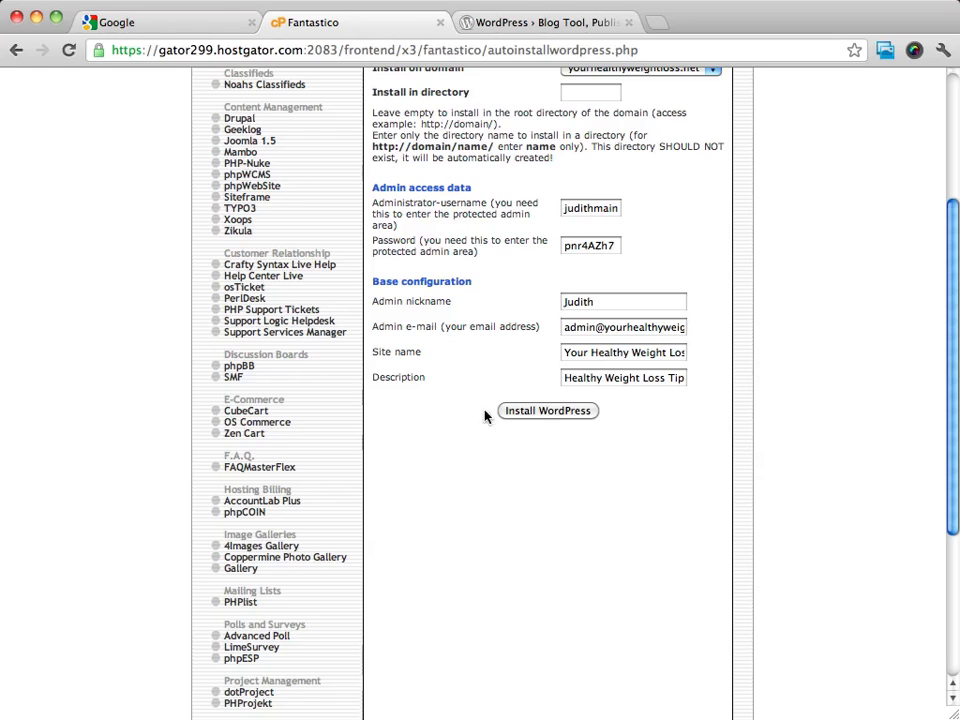
# Submit the install settings and finish the WordPress installation.
pyautogui.click(538, 416)
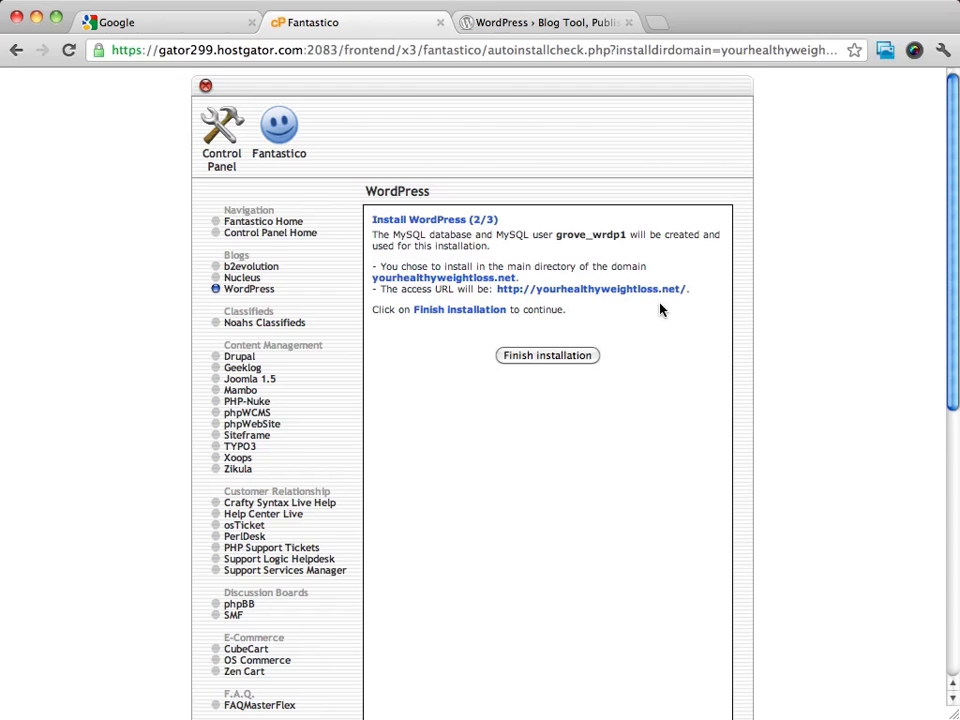
pyautogui.click(541, 356)
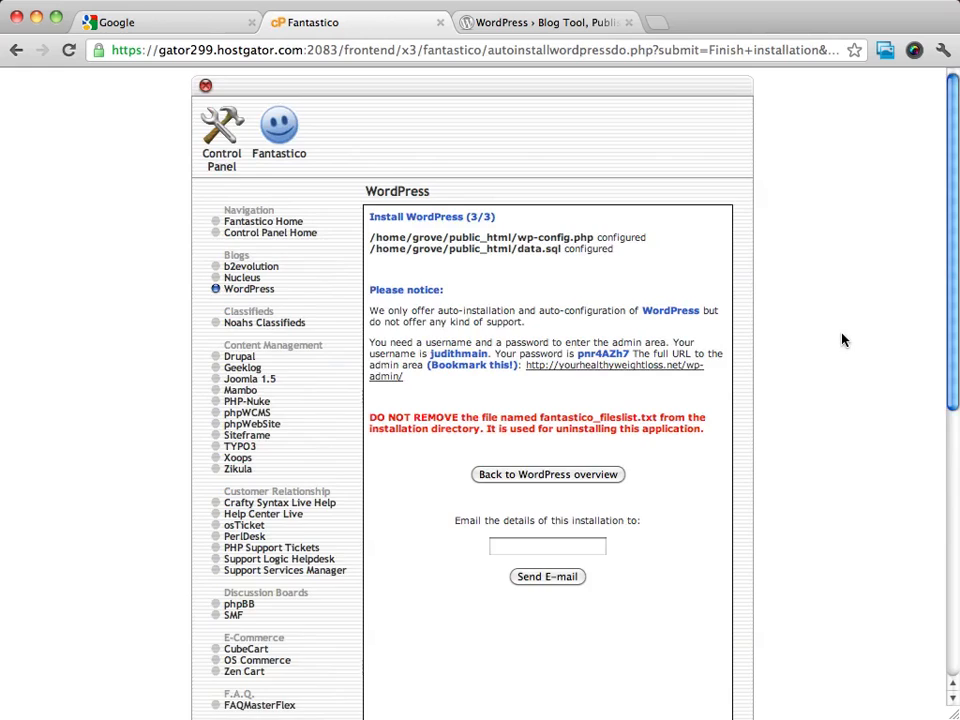
pyautogui.scroll(-2, 842, 340)
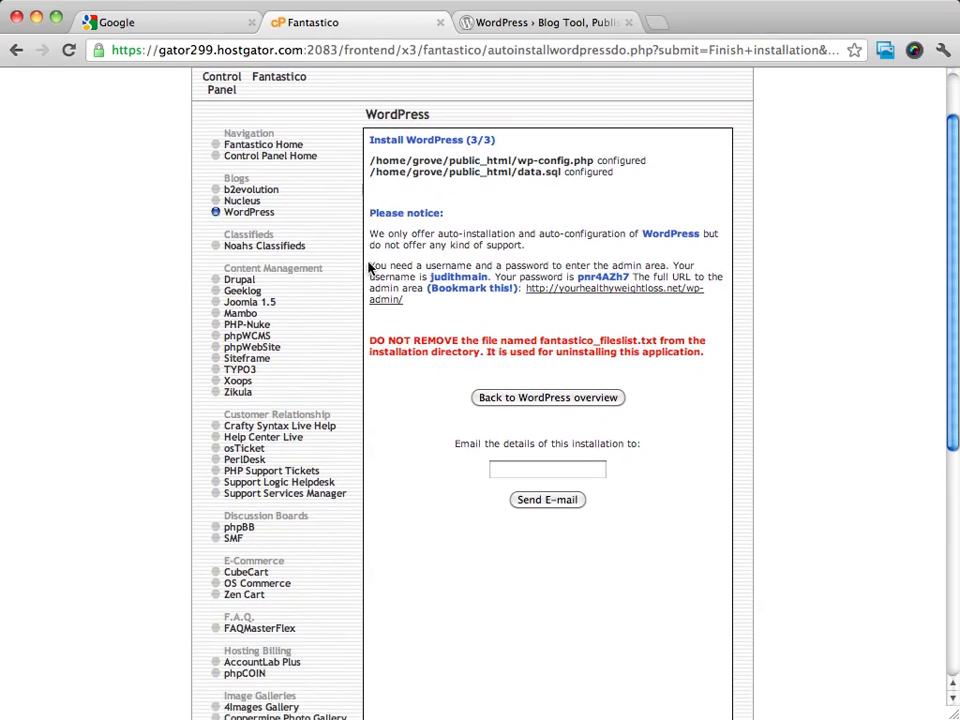
# Copy the admin login details notice and open the wp-admin login page in a new tab.
pyautogui.moveTo(369, 267); pyautogui.dragTo(405, 300)
pyautogui.rightClick(430, 287)
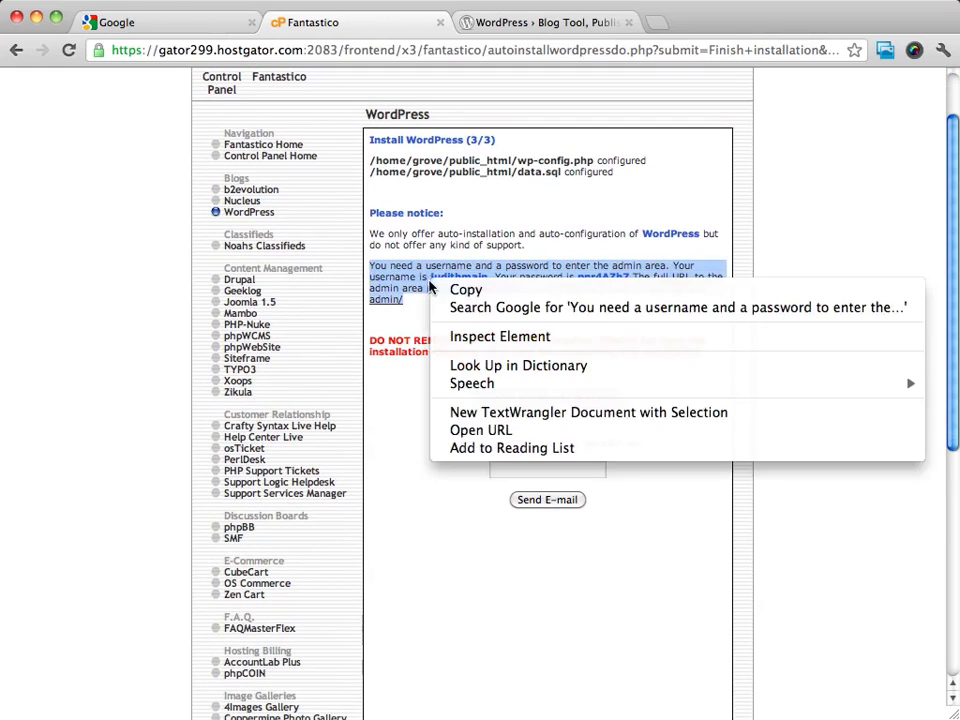
pyautogui.click(463, 291)
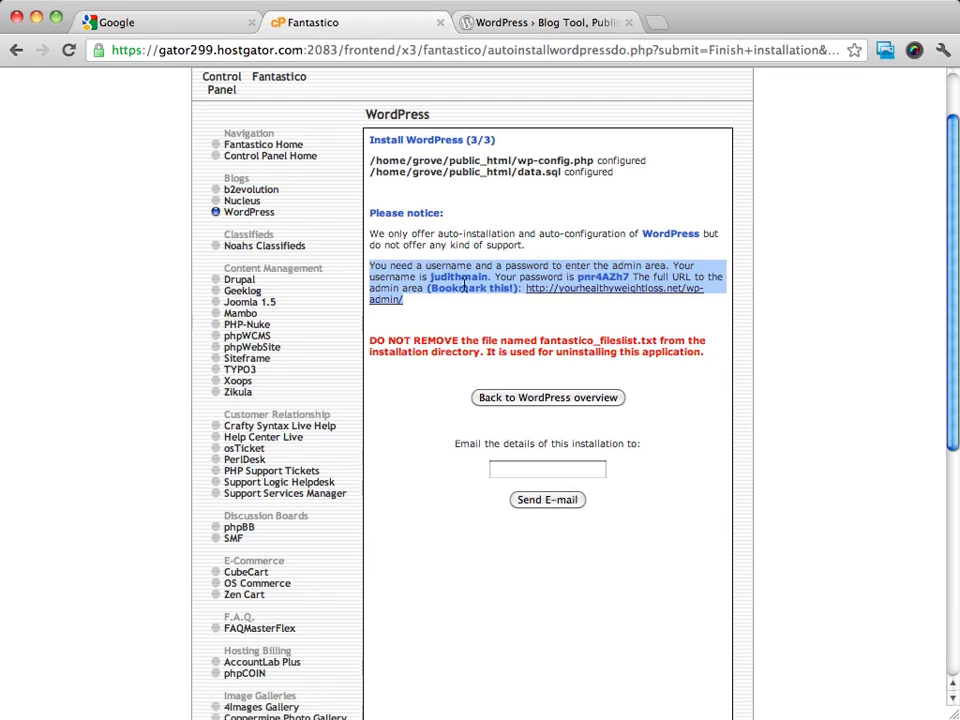
pyautogui.click(626, 291)
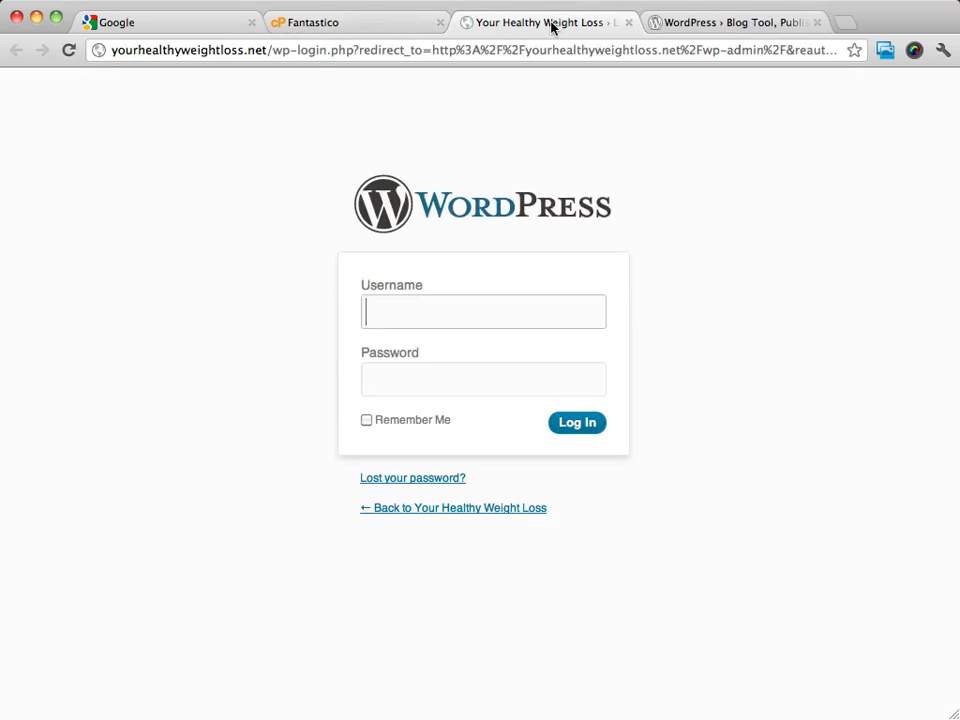